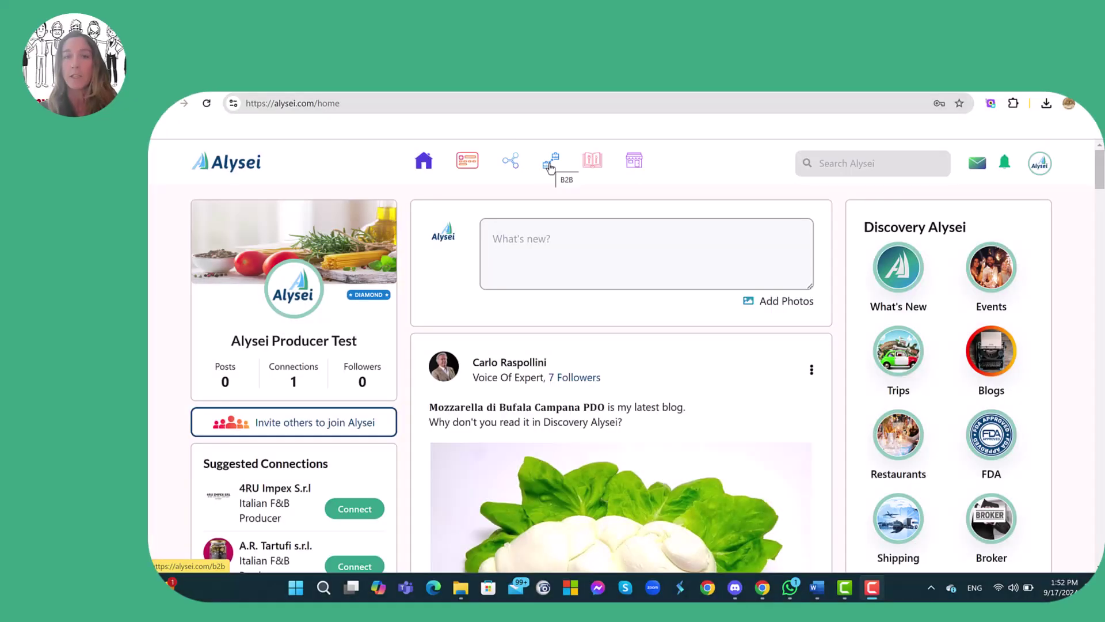
Open the B2B area and look through the available hub cities.
click(550, 166)
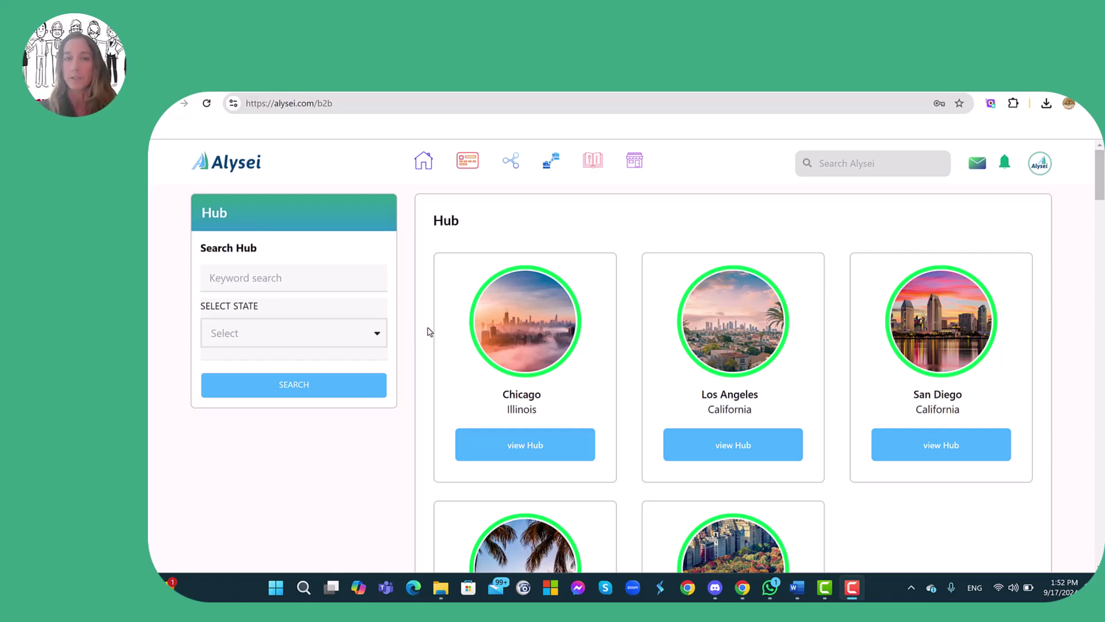
scroll(435, 334, down, 1)
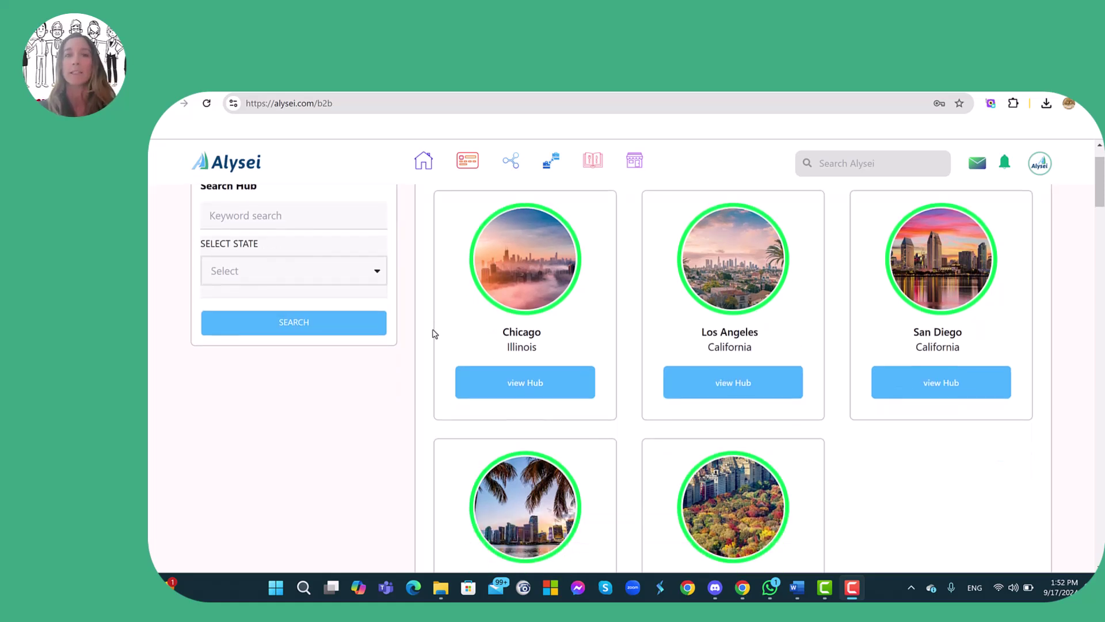
scroll(435, 334, down, 1)
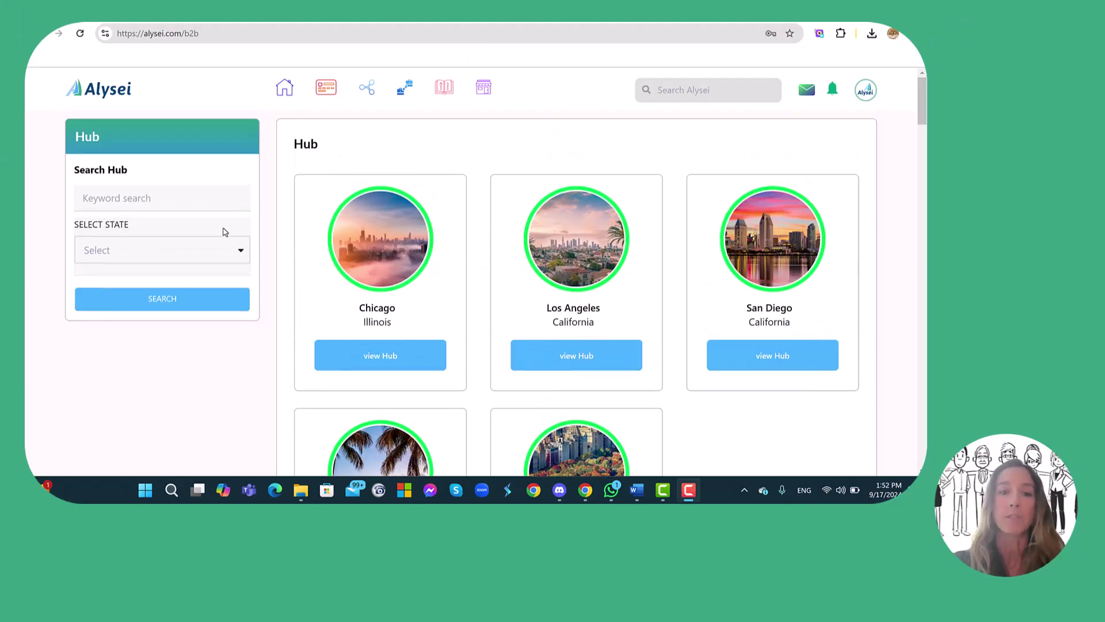
Search the hubs filtered by the state of Alabama.
click(243, 256)
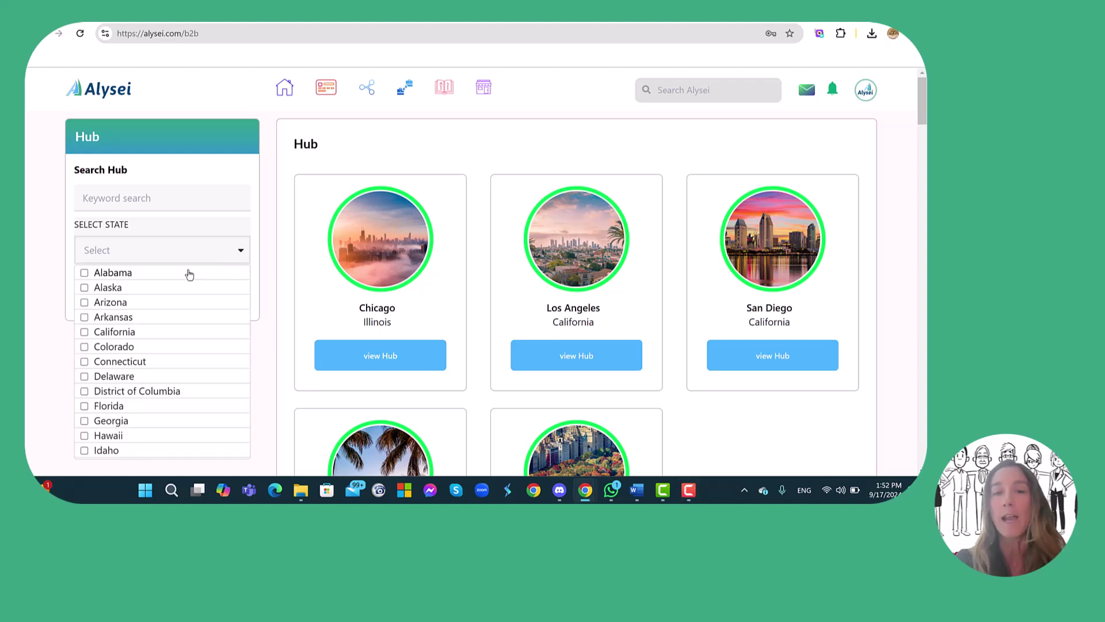
click(81, 278)
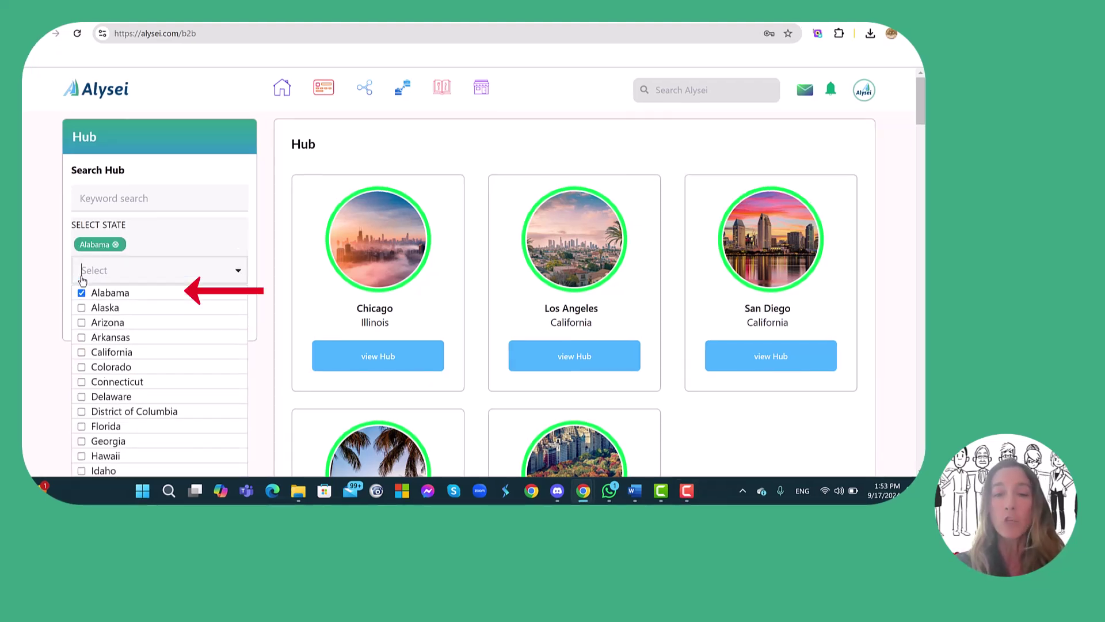
click(256, 313)
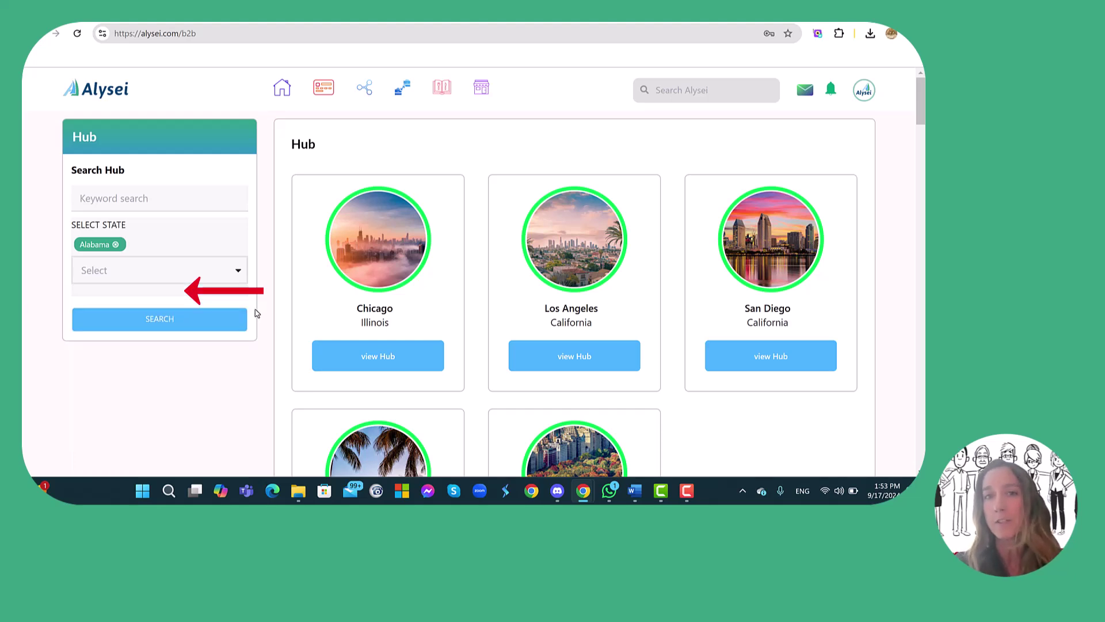
click(162, 324)
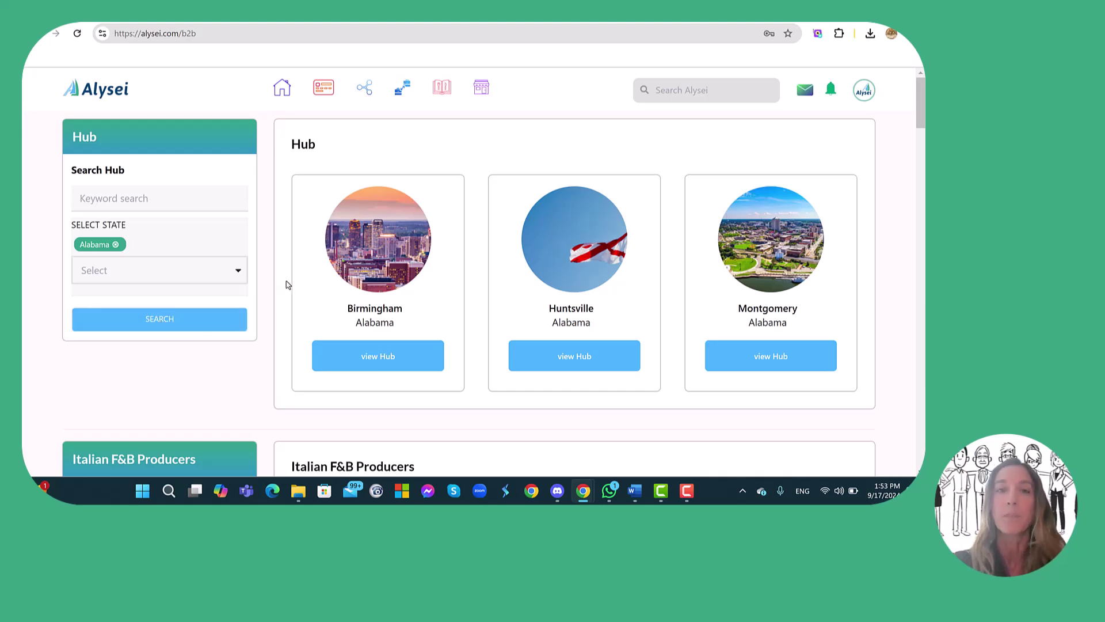
Review the Italian F&B Producers section below the hubs and check its Hubs filter.
scroll(288, 284, down, 2)
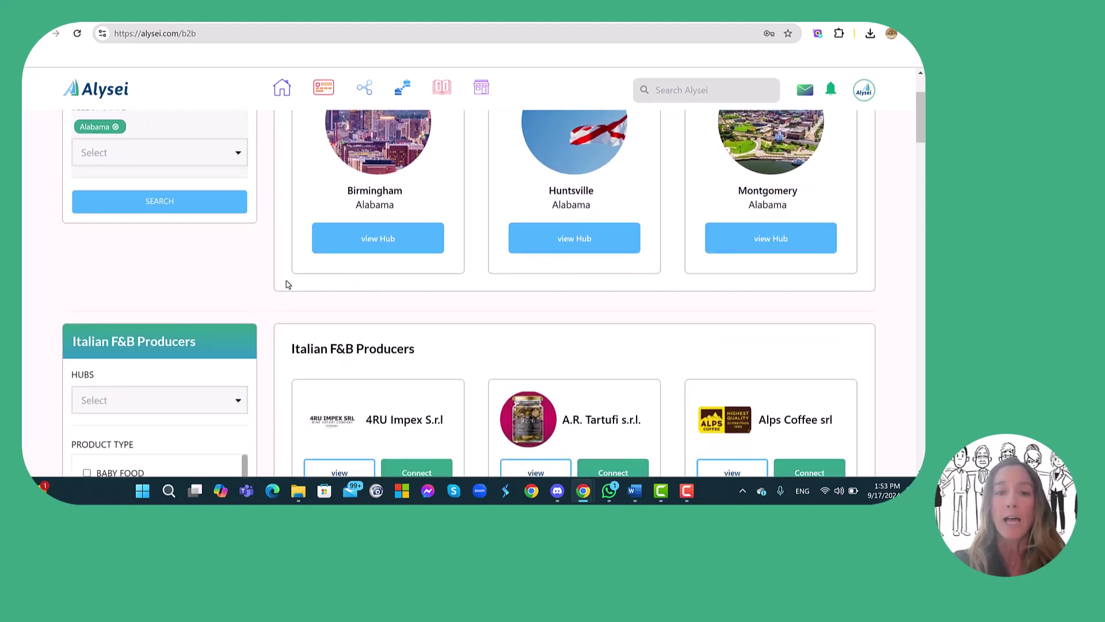
scroll(288, 284, down, 2)
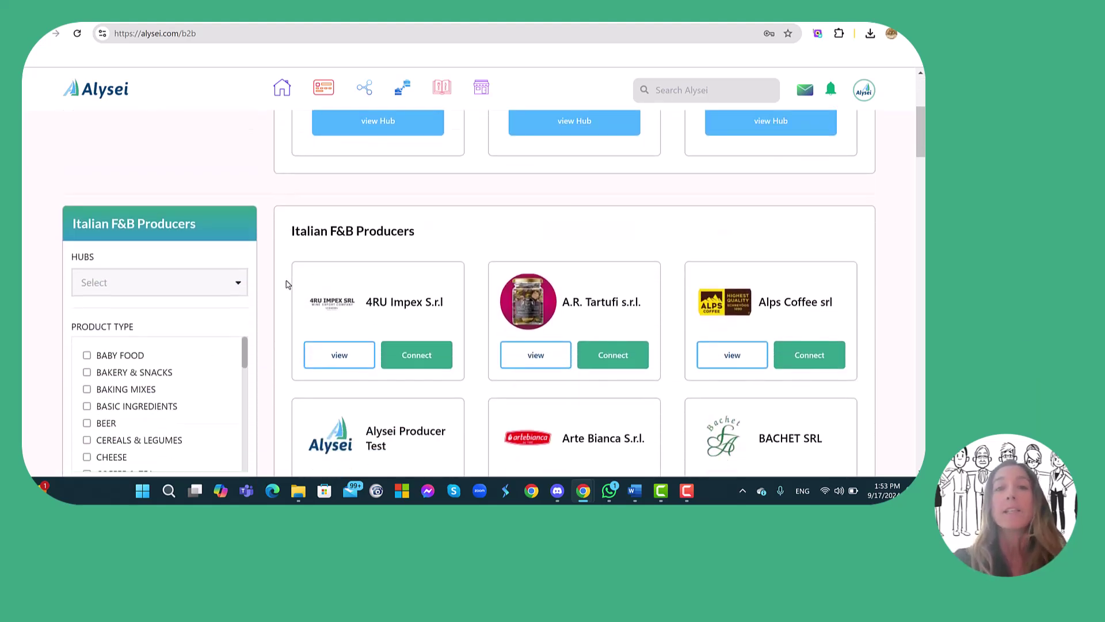
scroll(288, 285, down, 1)
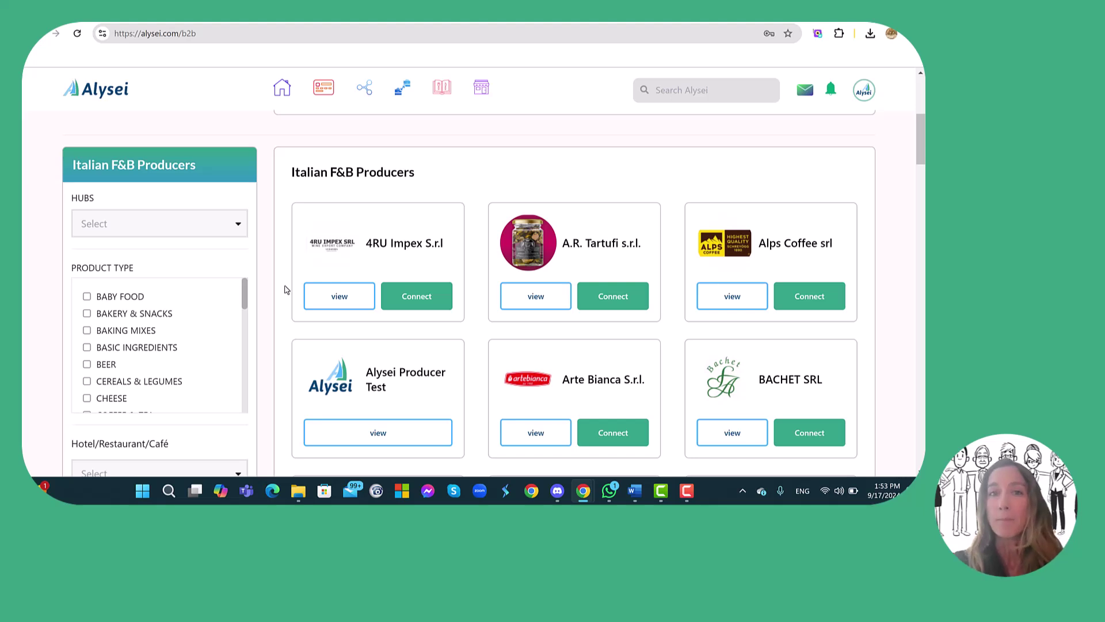
click(238, 226)
click(251, 235)
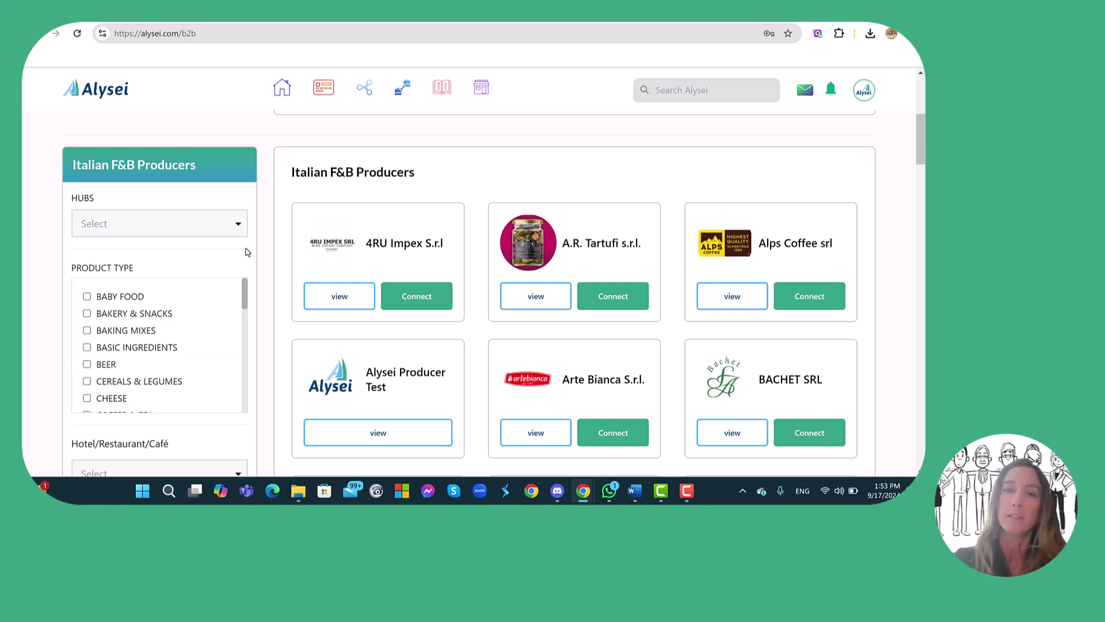
Filter the Italian F&B producers by product type Beer with the Alcohol-Free and Double Malt properties.
scroll(249, 253, down, 2)
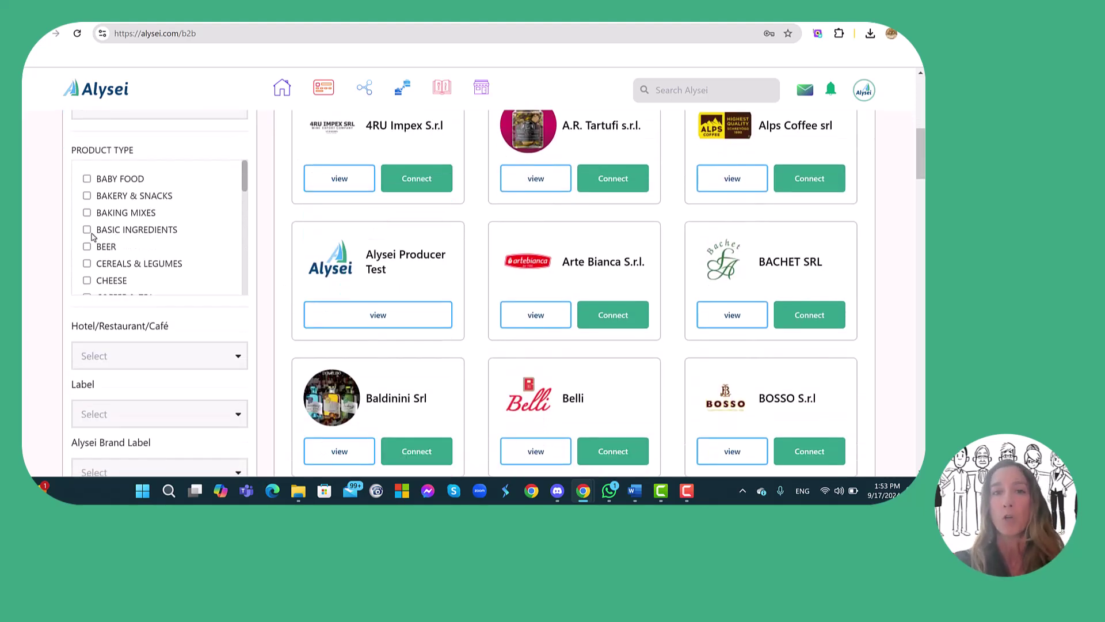
click(87, 247)
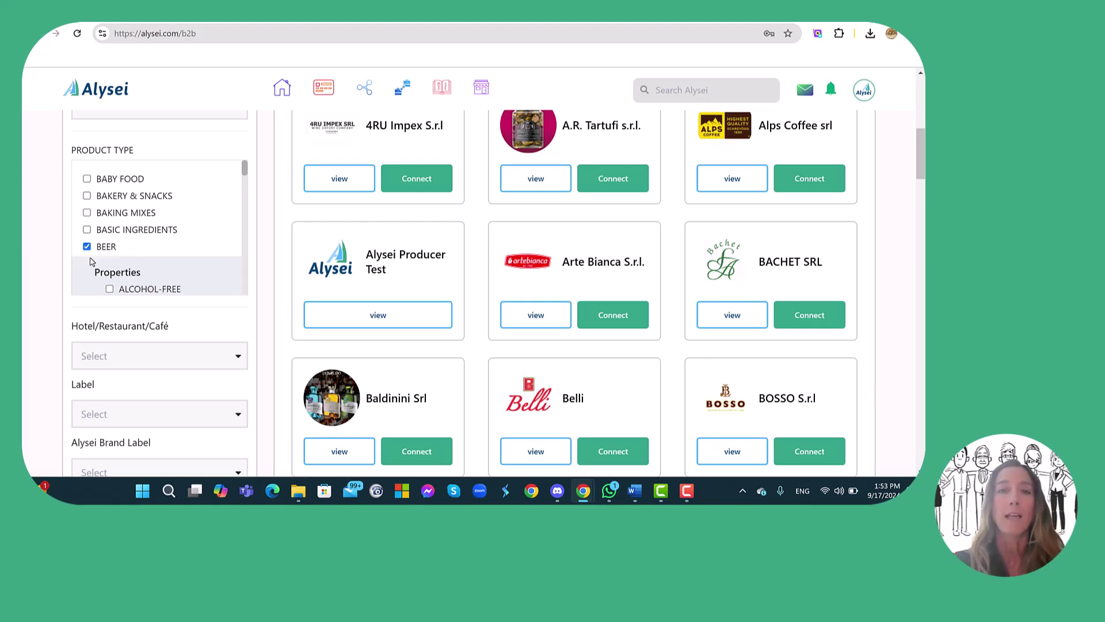
scroll(92, 259, down, 2)
click(110, 231)
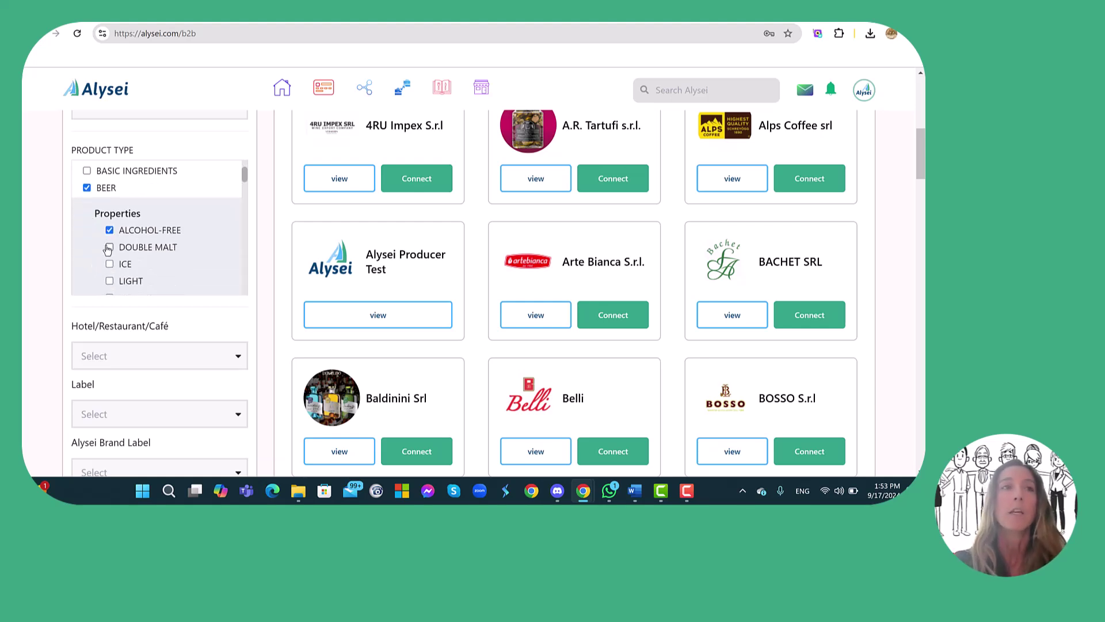
click(109, 248)
Add Amber Ale and Belgian-Style Ale as beer types in the producers' product type filter.
scroll(167, 257, down, 4)
scroll(171, 257, down, 1)
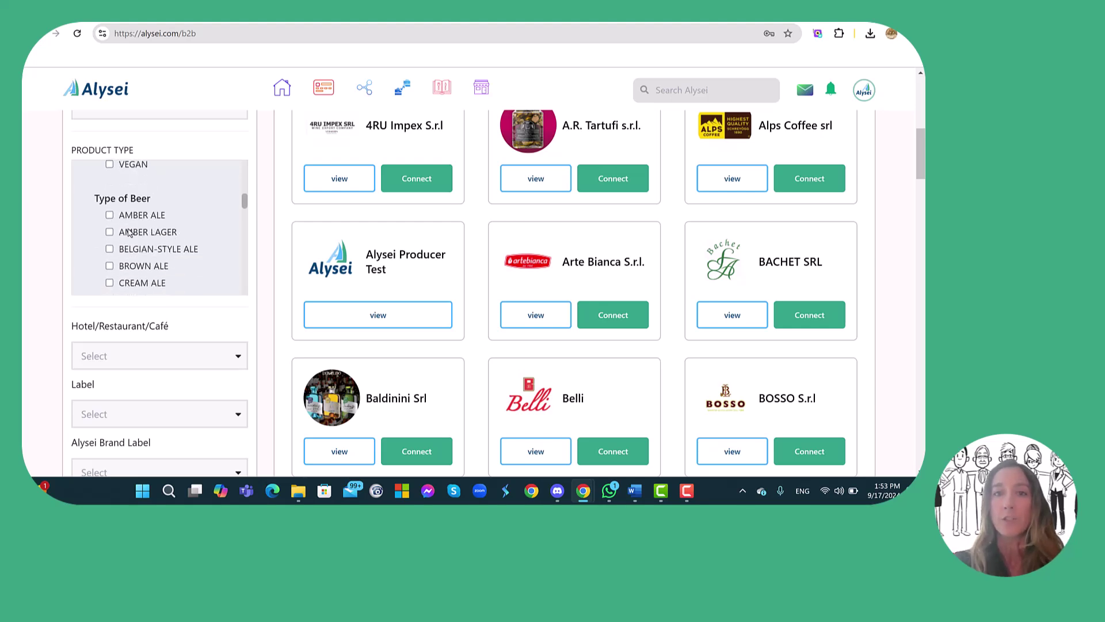
click(110, 215)
click(110, 248)
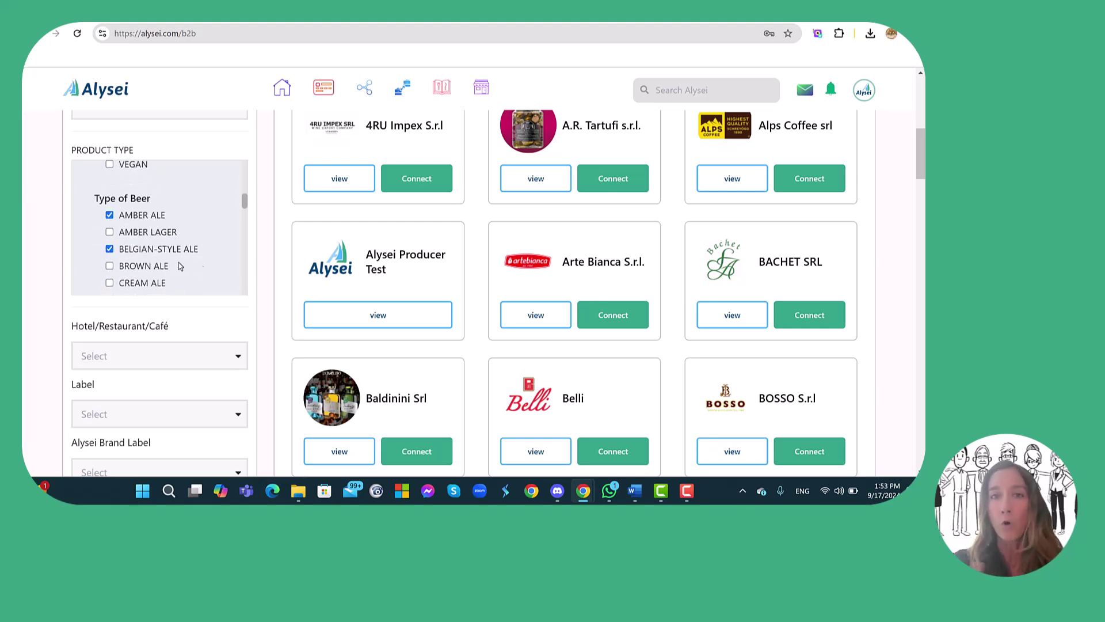
scroll(243, 288, down, 4)
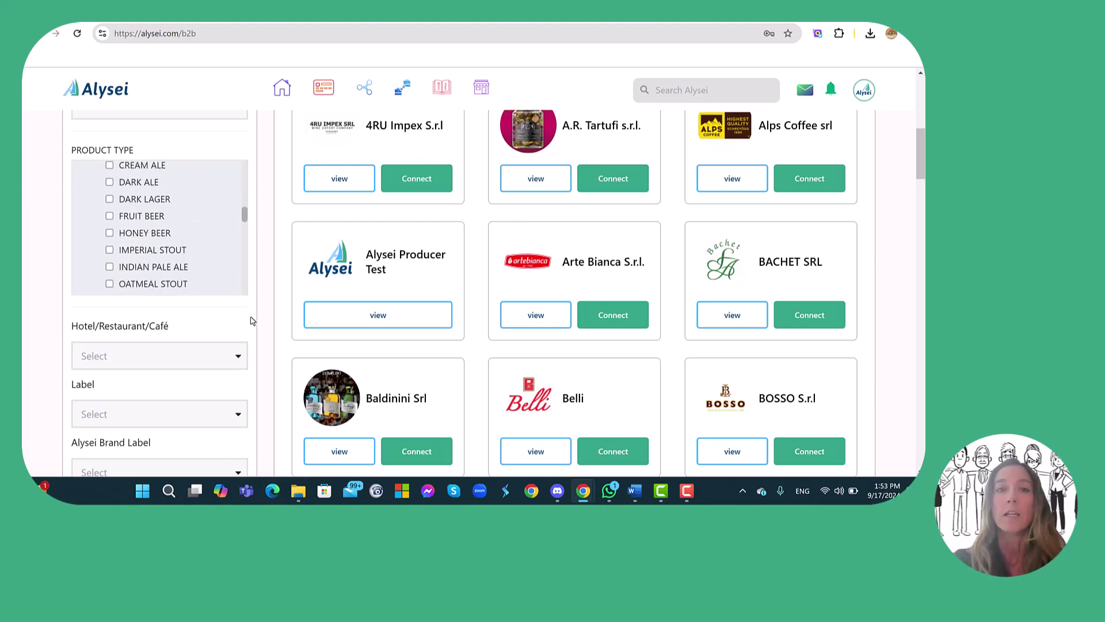
Set the producers' Hotel/Restaurant/Café filter to Yes.
scroll(252, 317, down, 2)
click(237, 242)
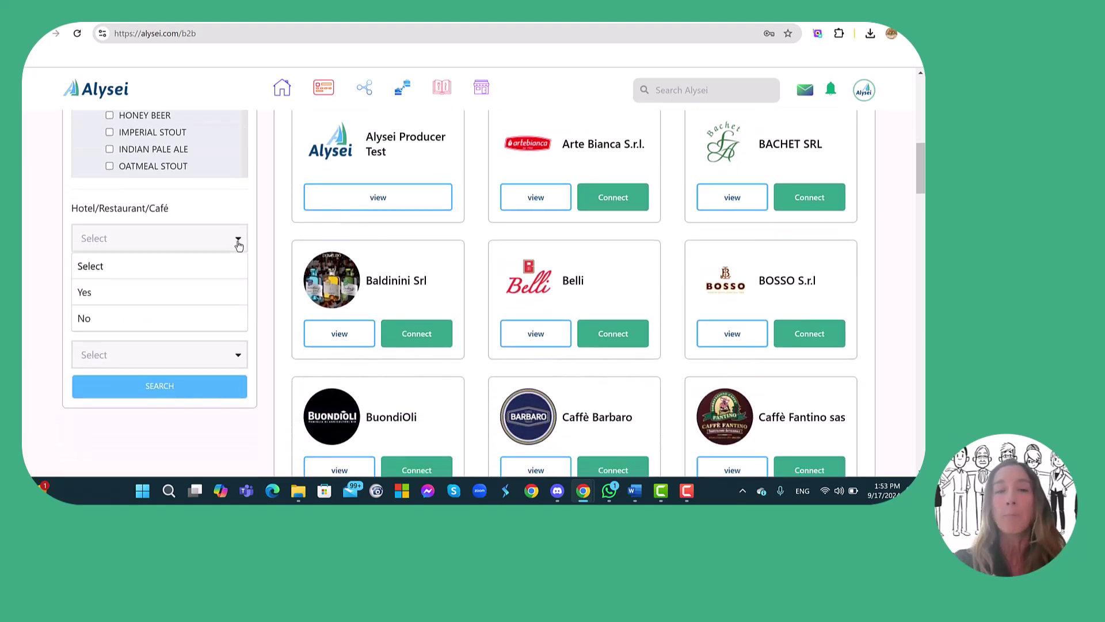
click(217, 292)
Remove Alabama from the hub search's state filter and run the search again without a state.
scroll(559, 314, up, 5)
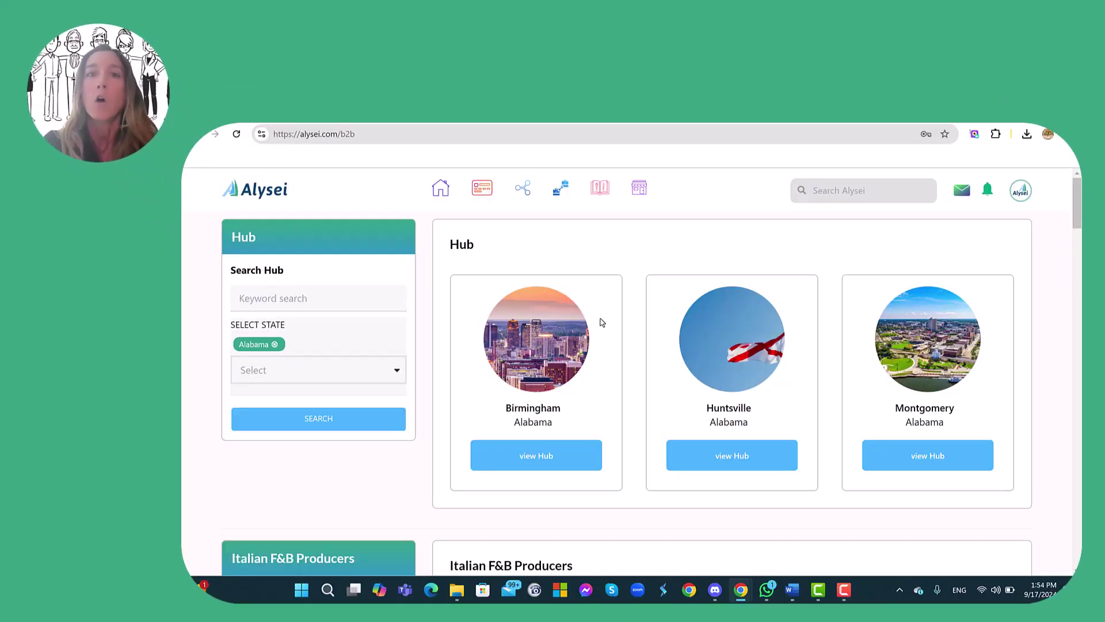
click(275, 344)
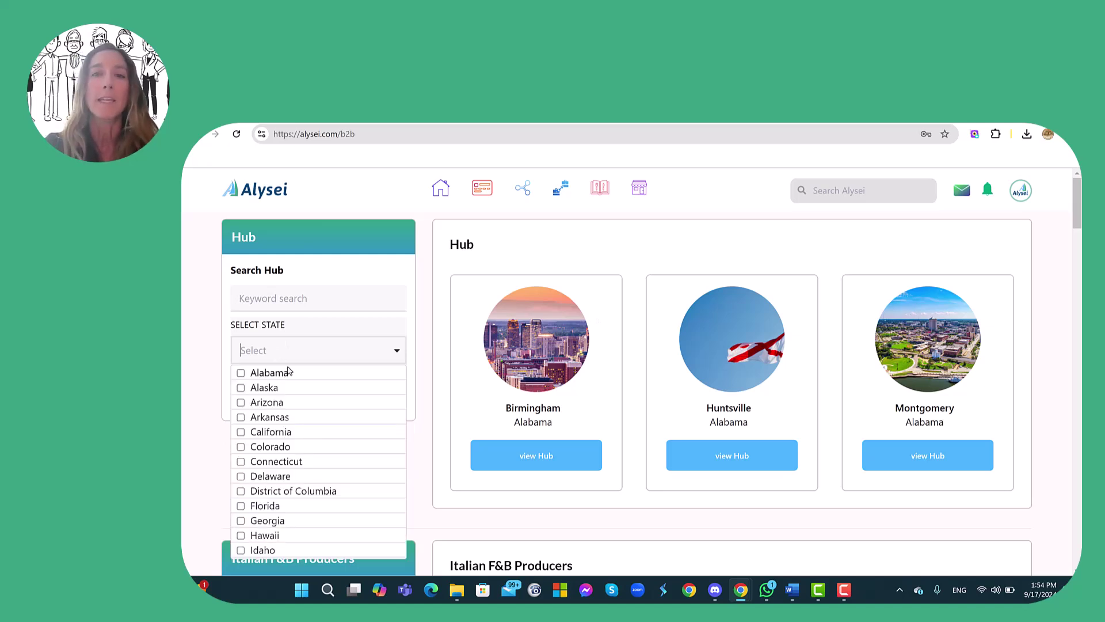
click(412, 387)
click(321, 401)
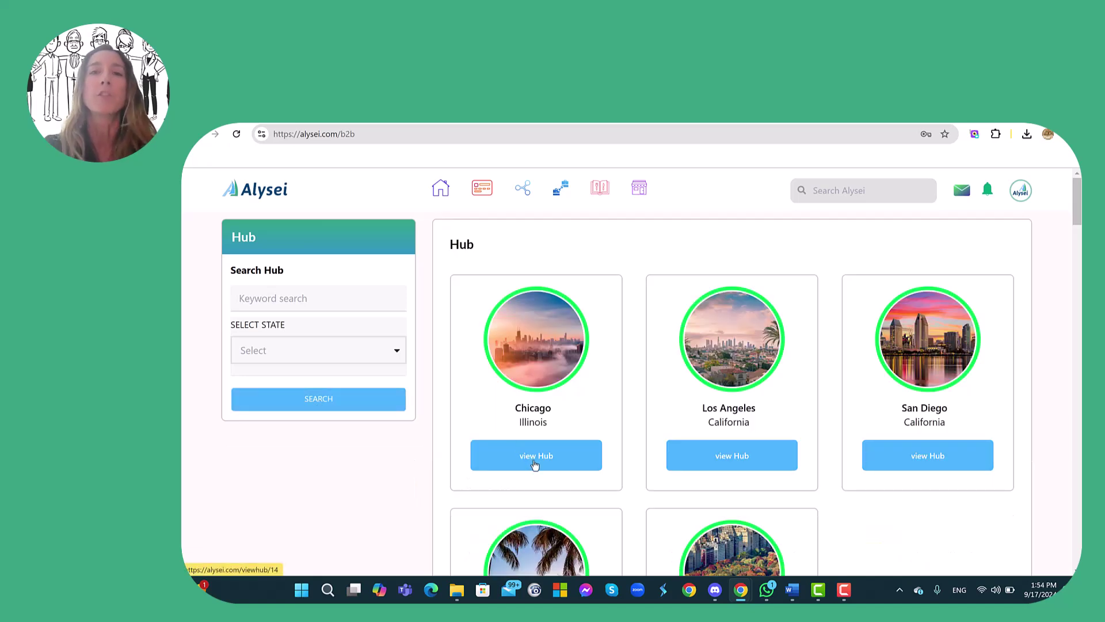
Open the Chicago hub and look over its member categories.
click(536, 464)
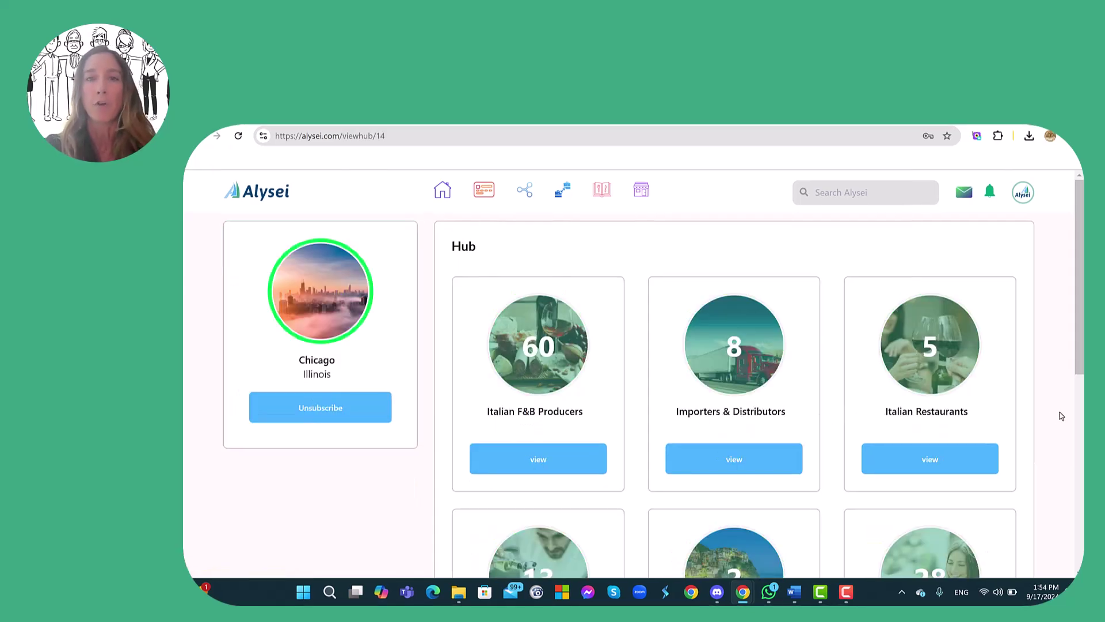
scroll(1061, 415, down, 3)
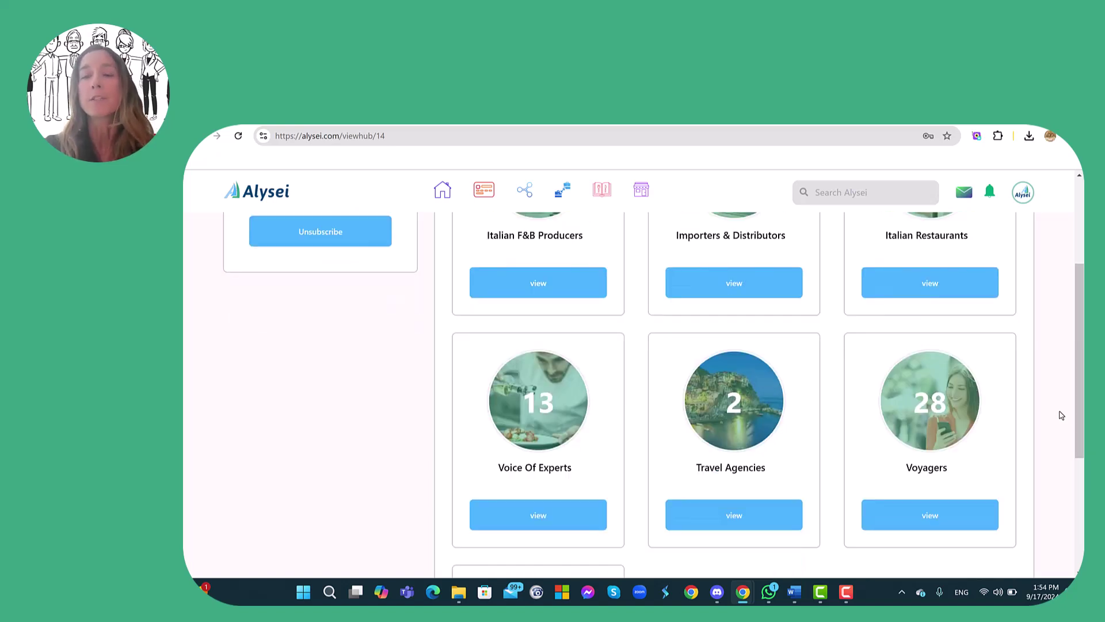
scroll(1062, 415, down, 3)
View the Chicago hub's Importers & Distributors and review the member list and its filters.
scroll(1062, 415, up, 6)
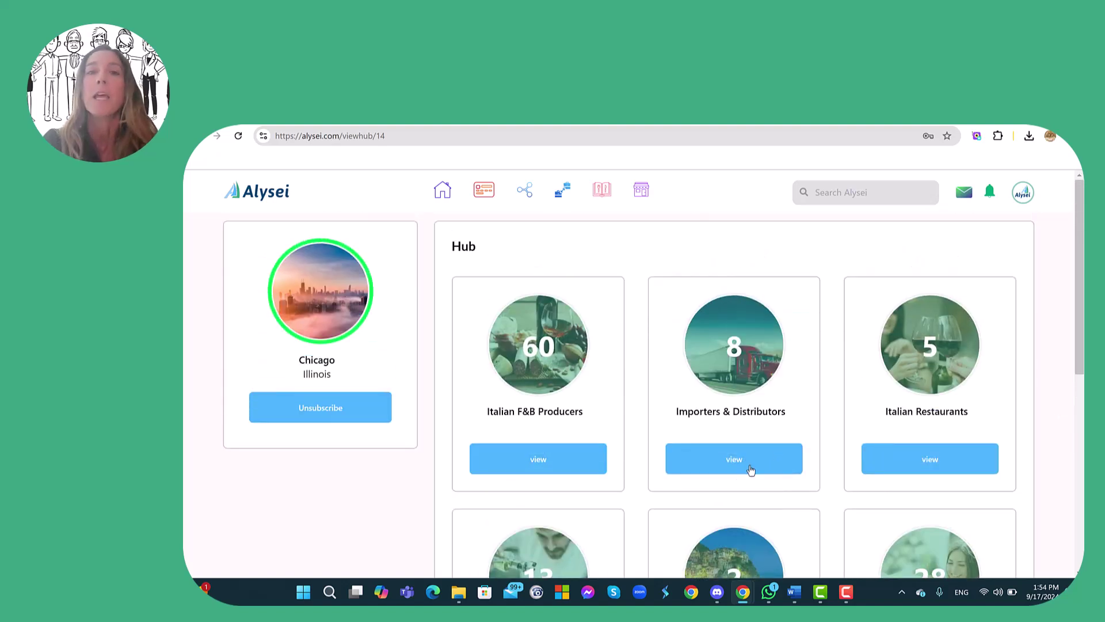
click(730, 468)
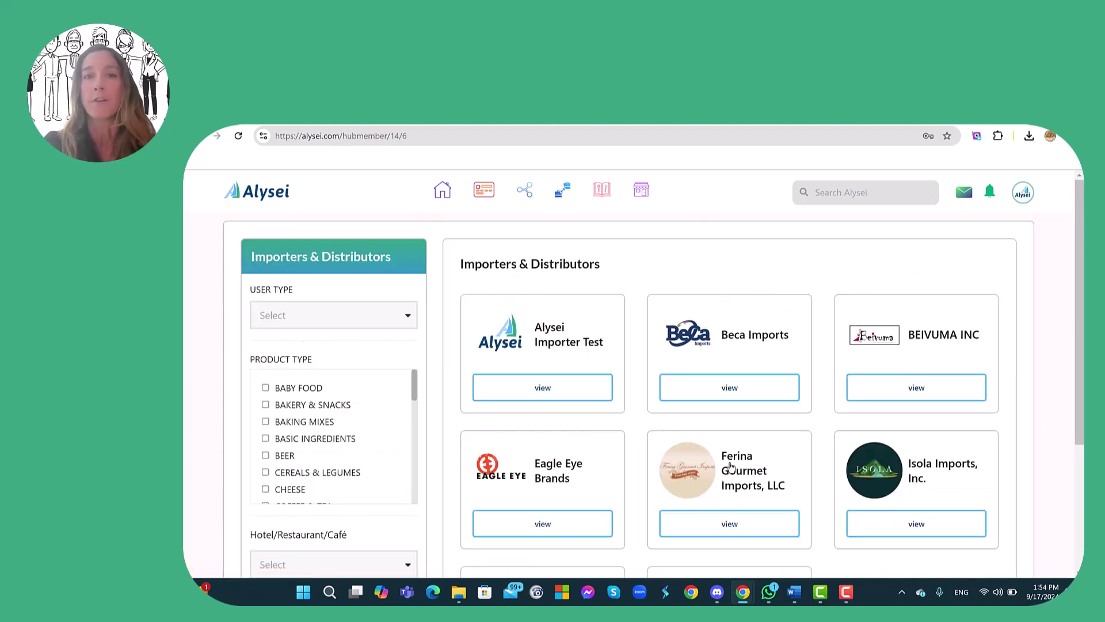
scroll(704, 447, down, 2)
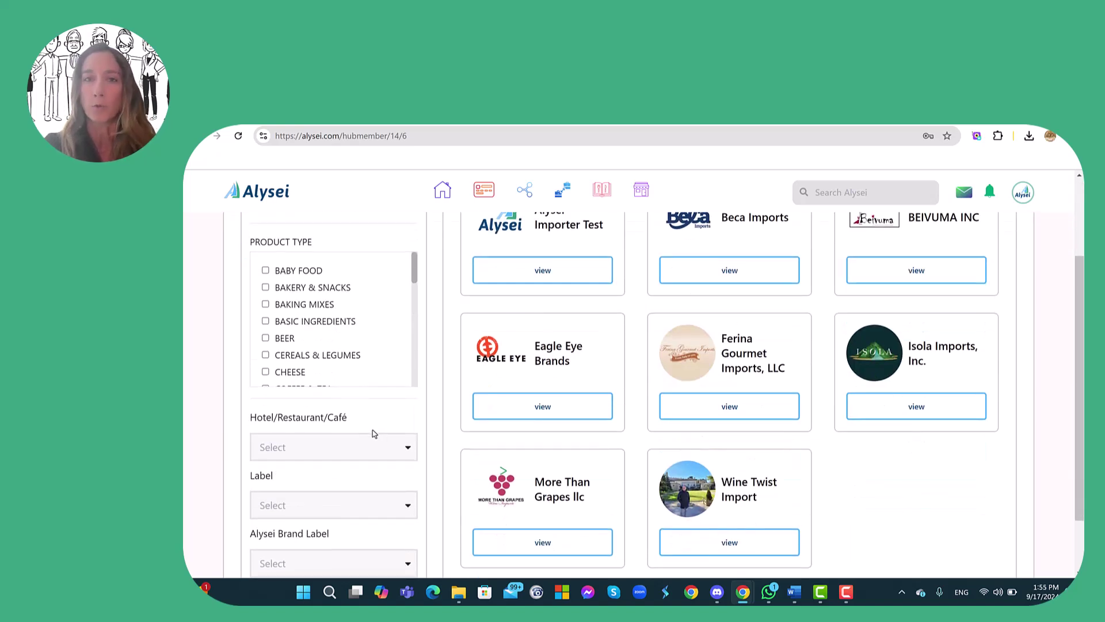
scroll(409, 451, down, 1)
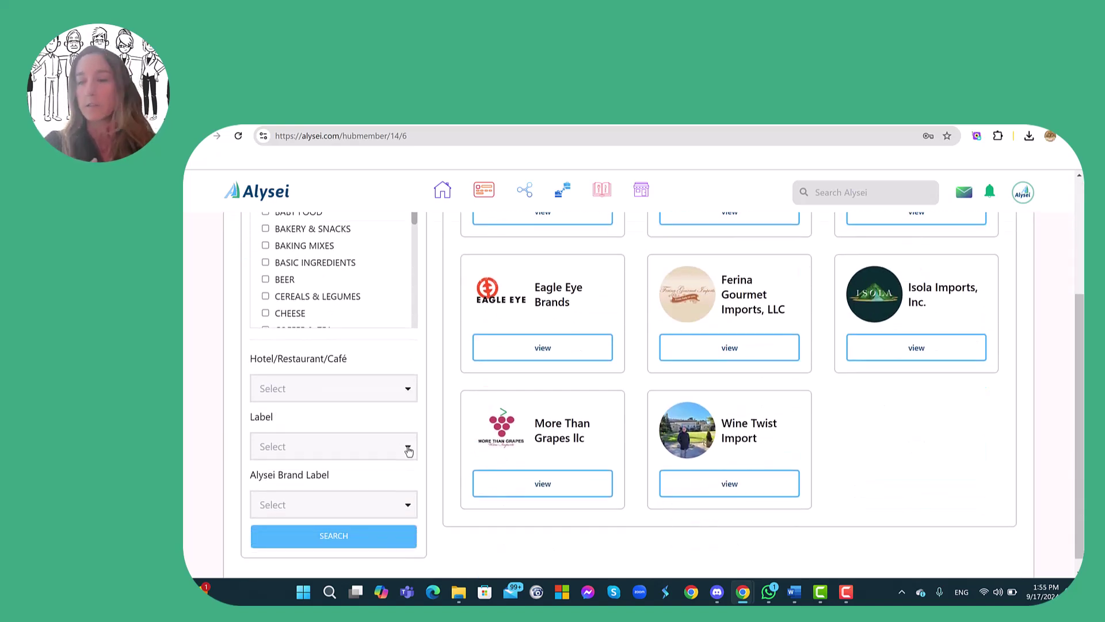
Open the Alysei Importer Test profile and review its state, product type and company details.
scroll(548, 315, up, 2)
click(548, 315)
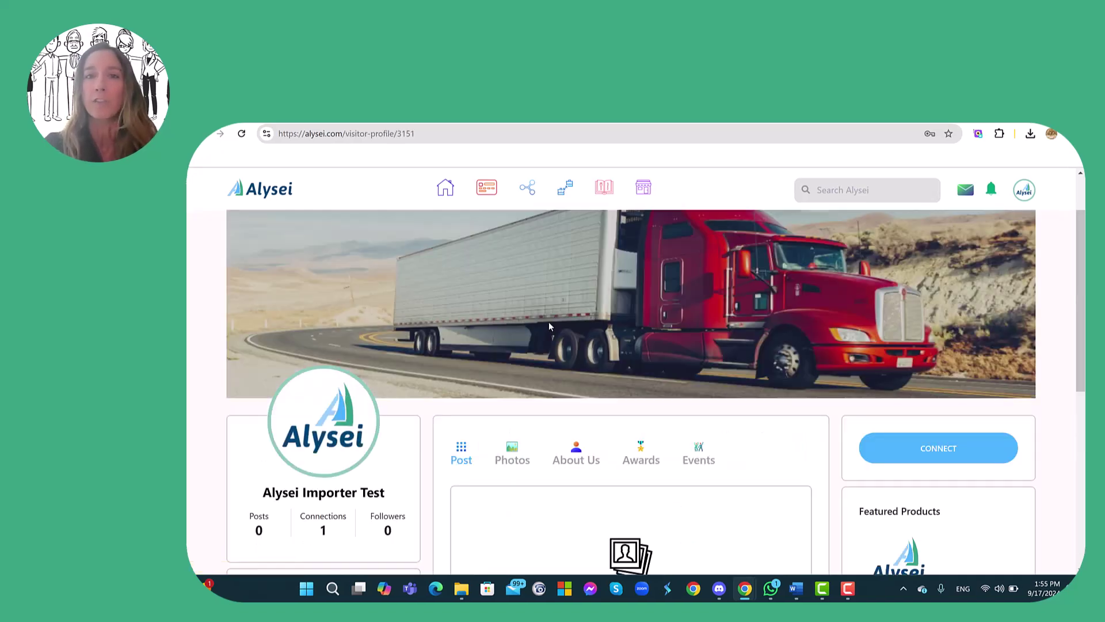
scroll(565, 362, down, 2)
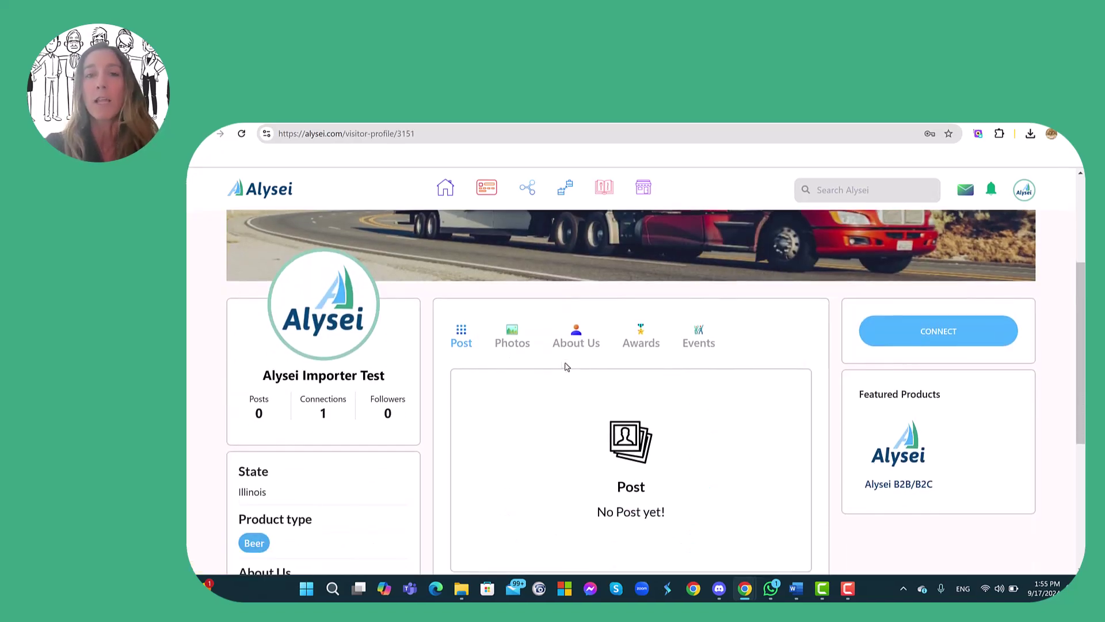
scroll(558, 363, down, 3)
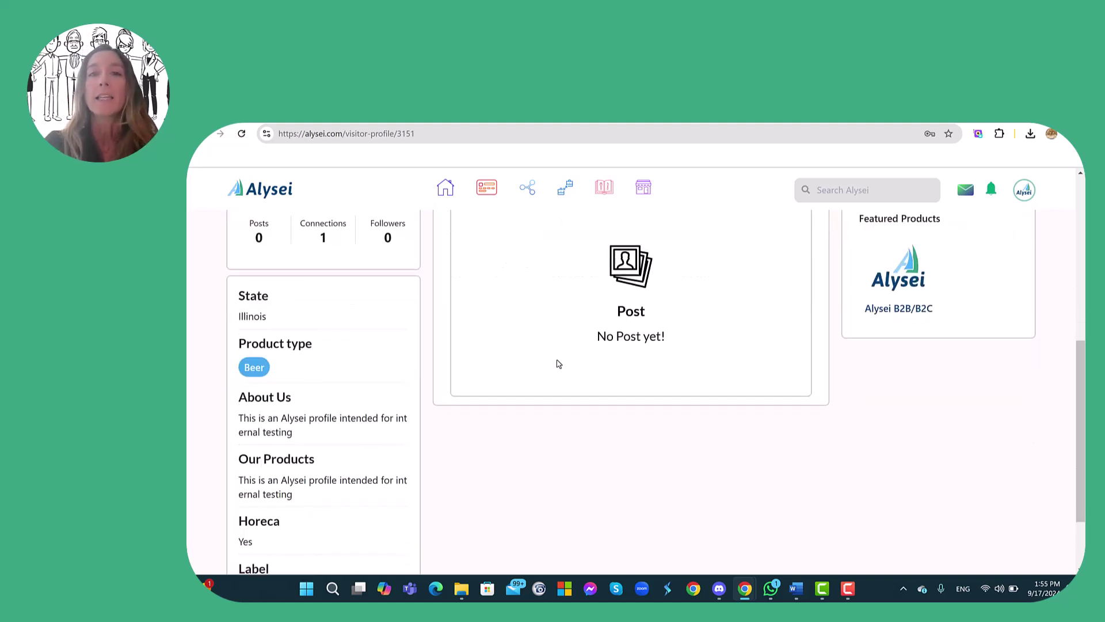
scroll(558, 364, down, 3)
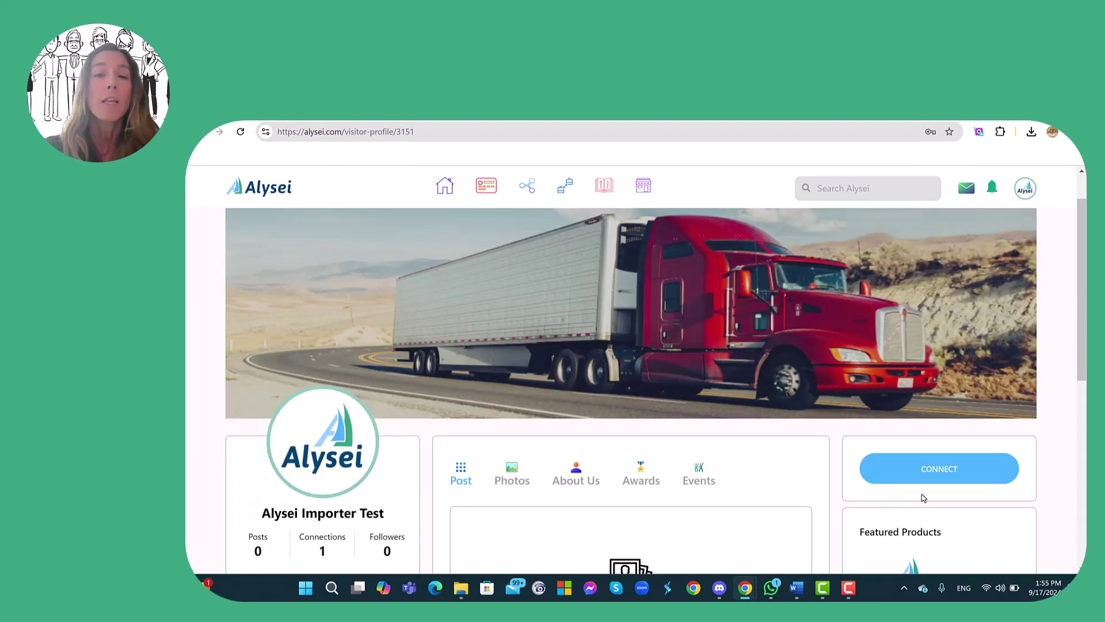
Start a connection request to Alysei Importer Test with product type Beer and continue to the certification form.
click(937, 474)
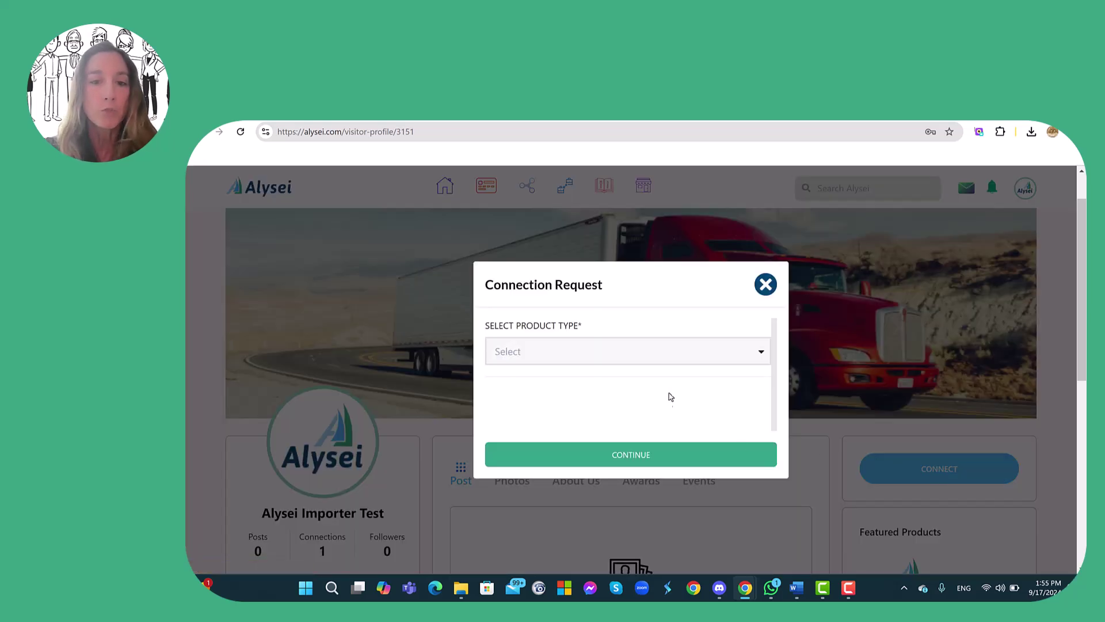
click(761, 358)
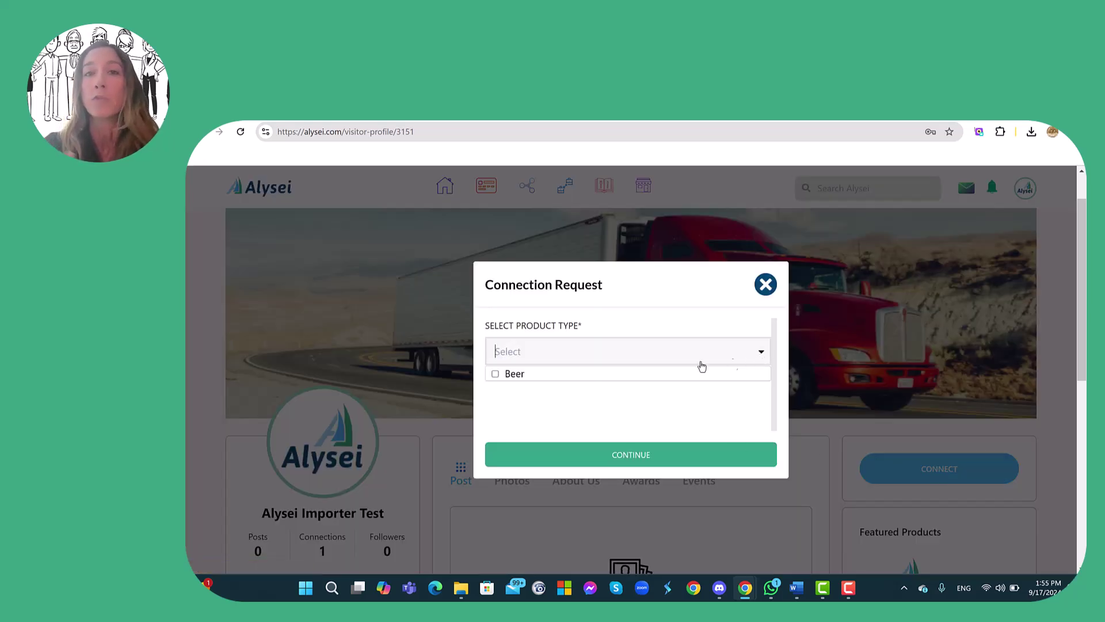
click(497, 375)
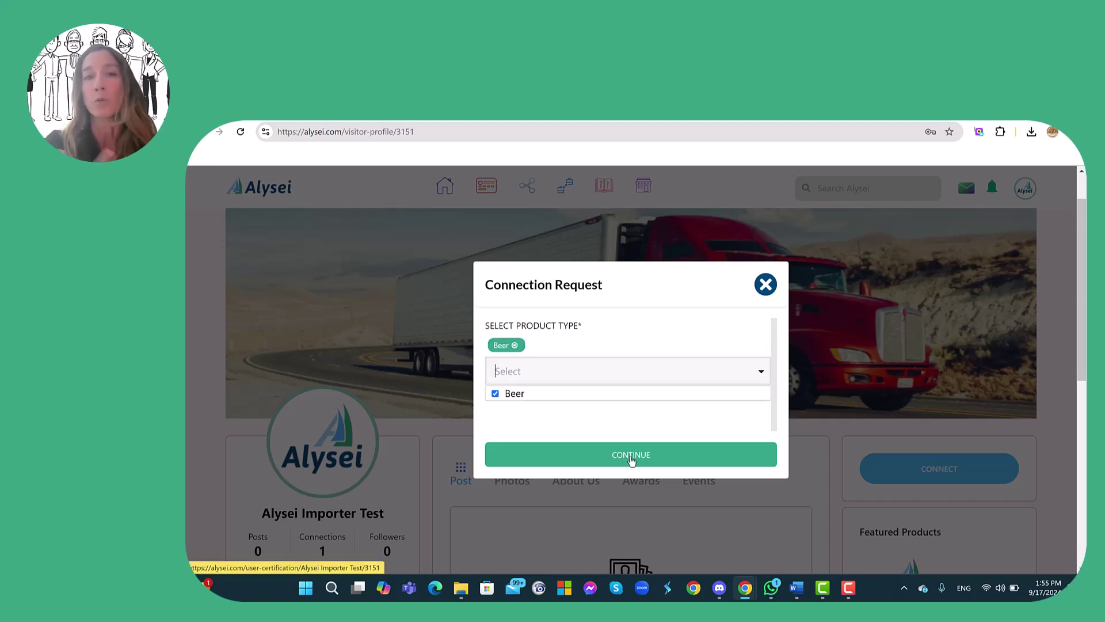
click(632, 459)
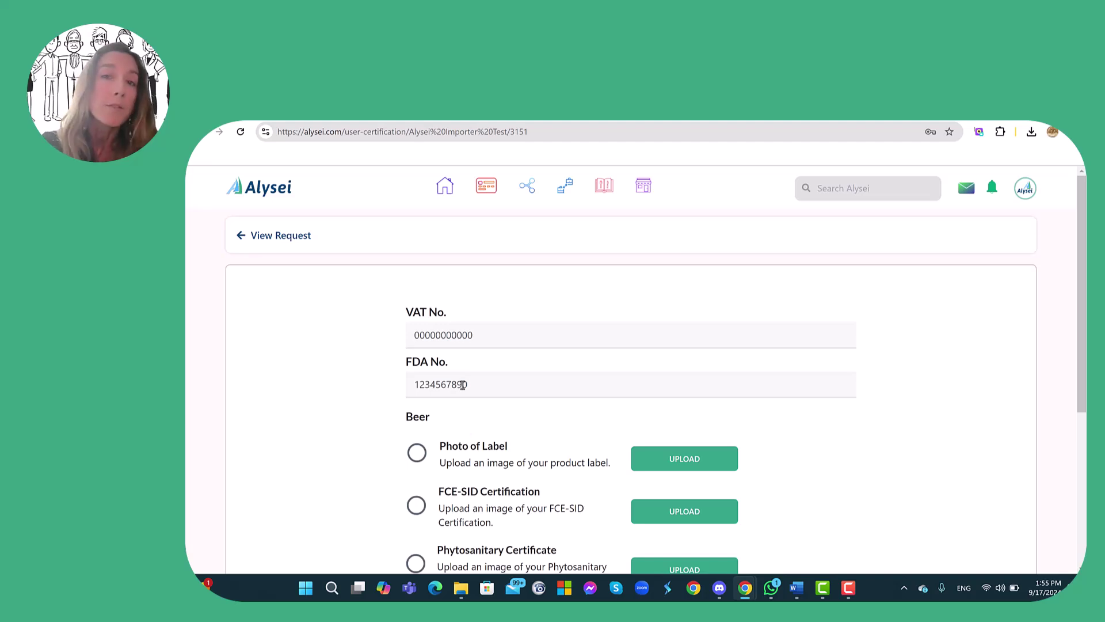
Enter an introduction from the export manager of Dolci Sensazioni as the reason to connect, asking to present the company's products and explore collaboration opportunities.
scroll(610, 444, down, 1)
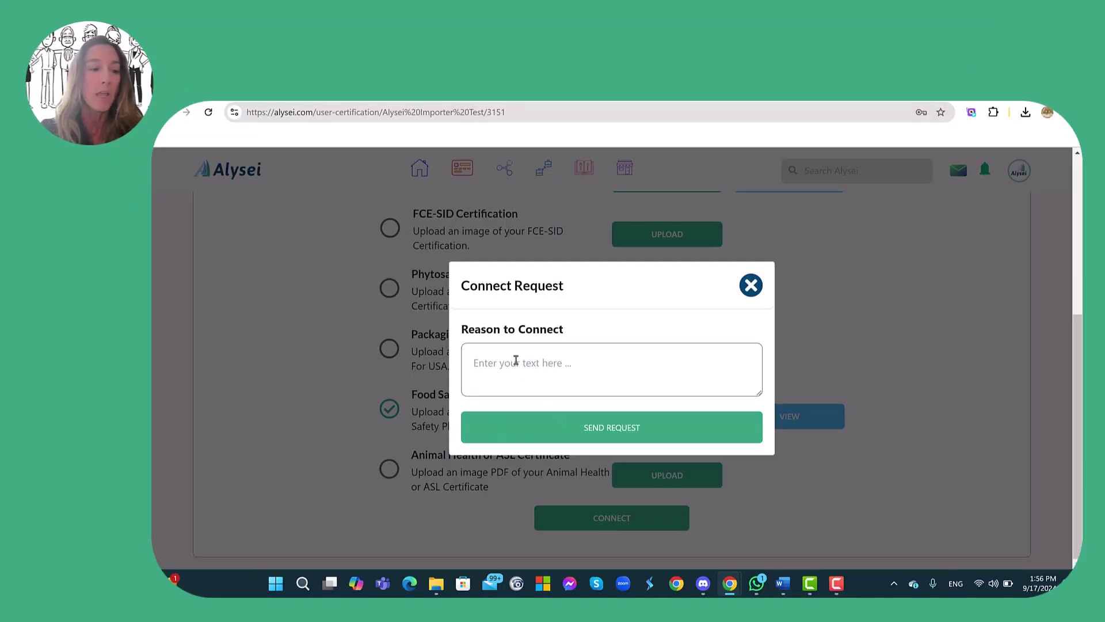
key(ctrl+v)
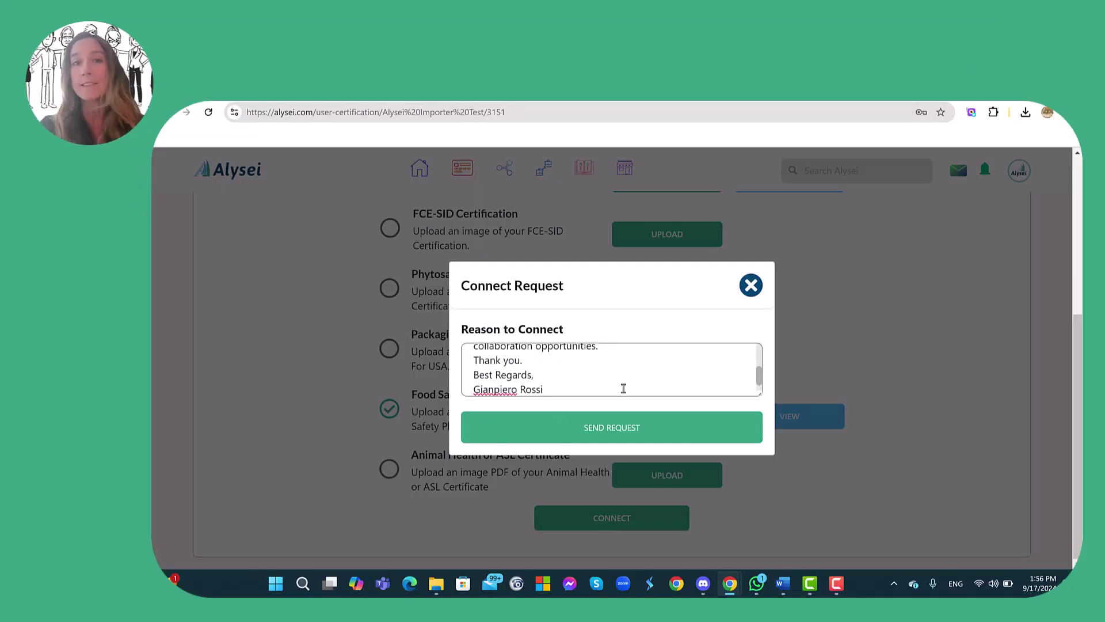
scroll(622, 387, up, 2)
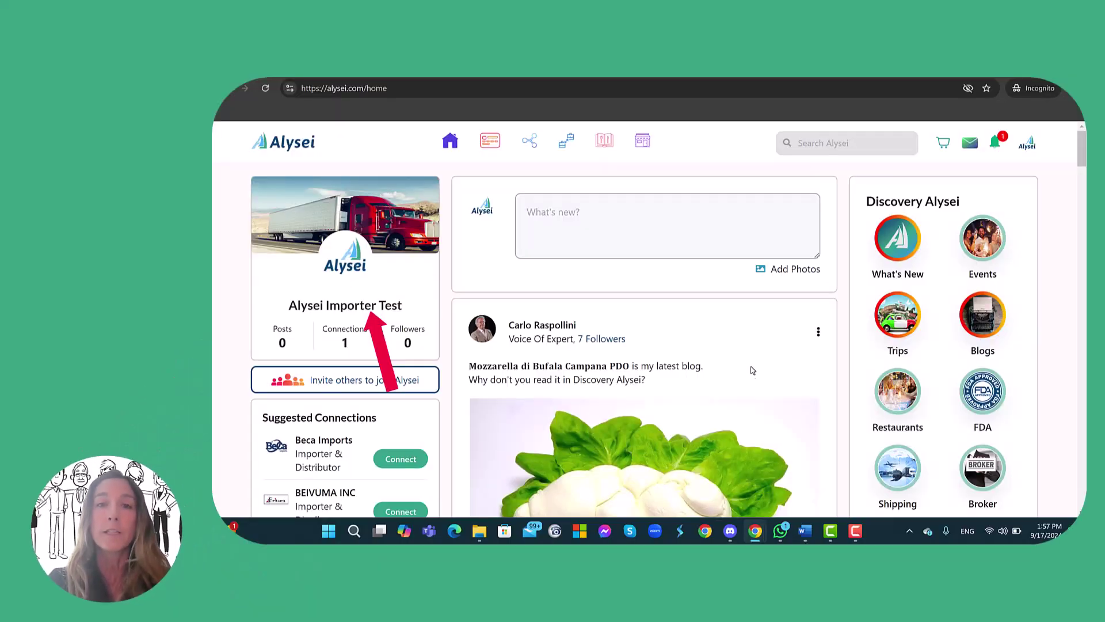
In the Alysei Importer Test account, open Alysei Producer Test's connection request and review its message, VAT and FDA numbers, beer details and certificates.
click(995, 144)
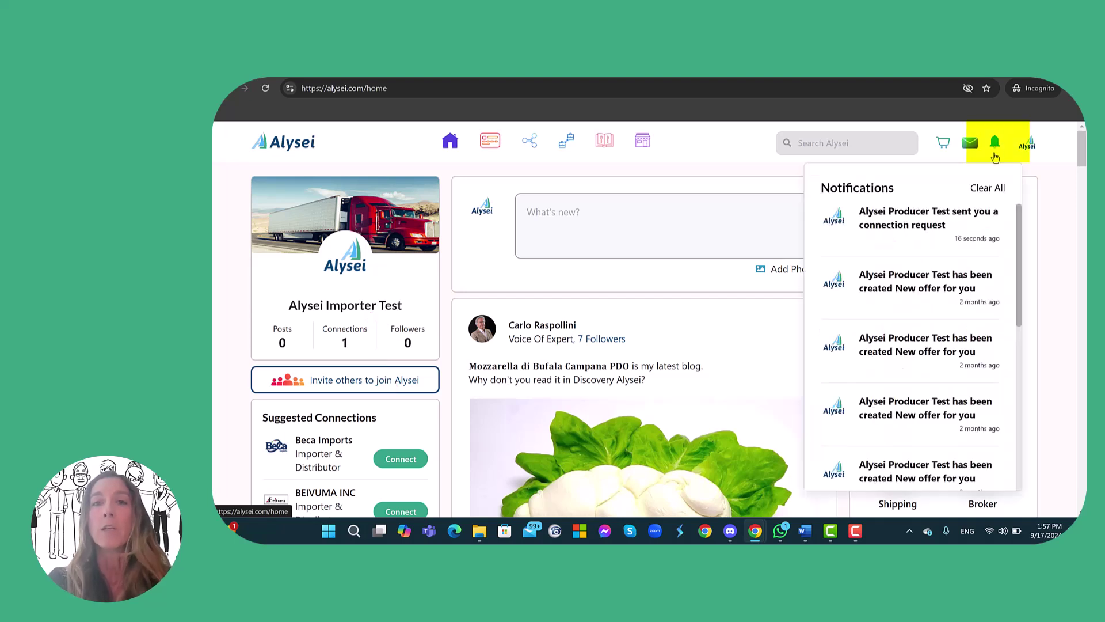
click(923, 231)
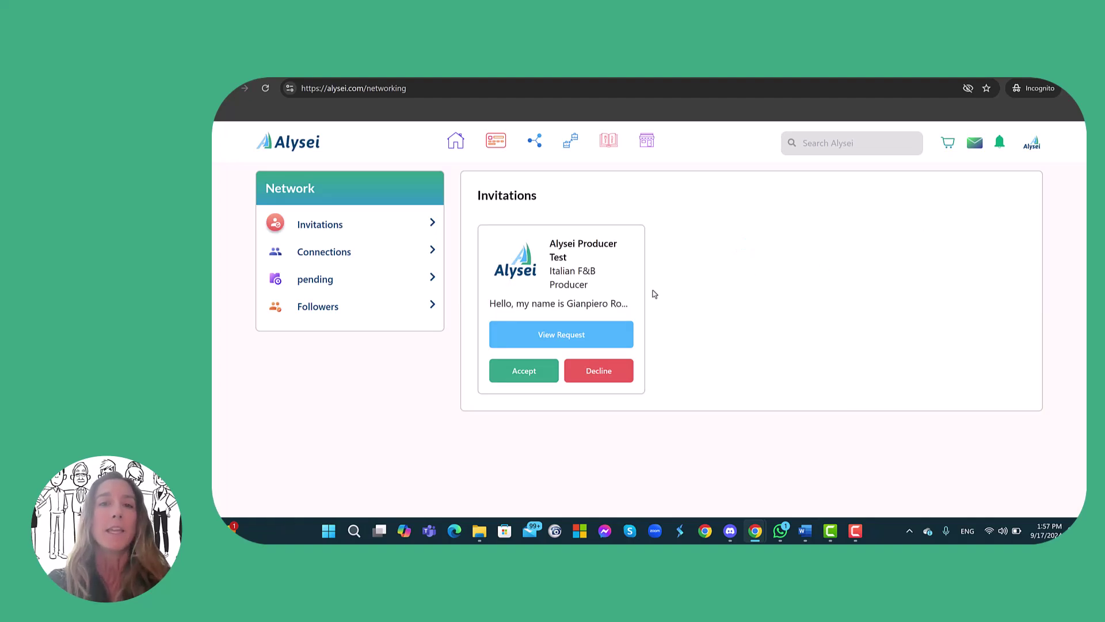
click(567, 342)
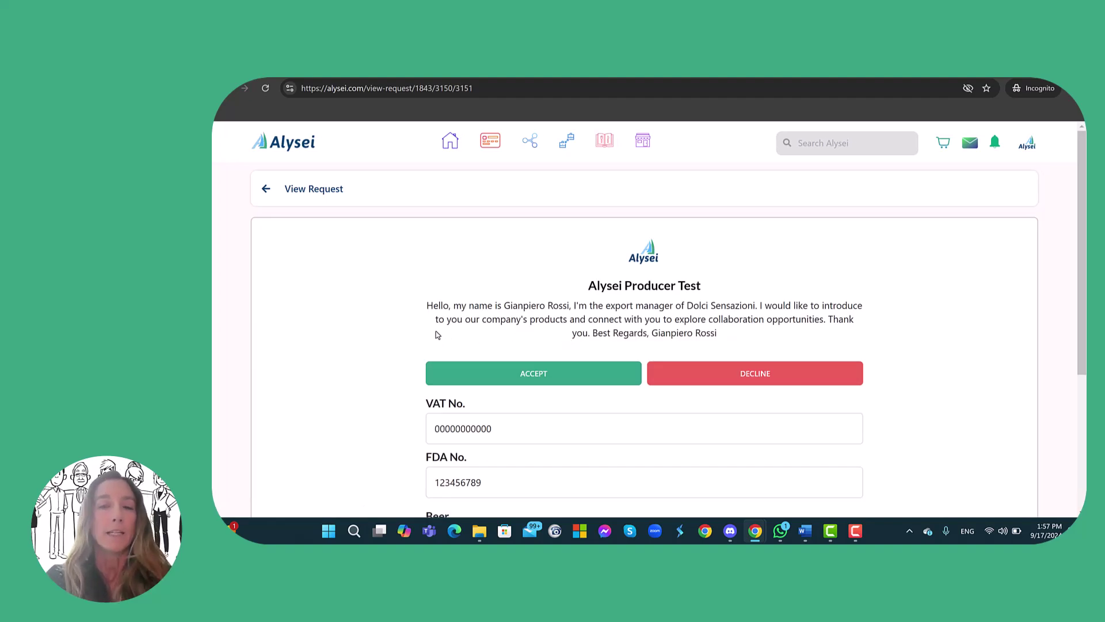
scroll(422, 353, down, 2)
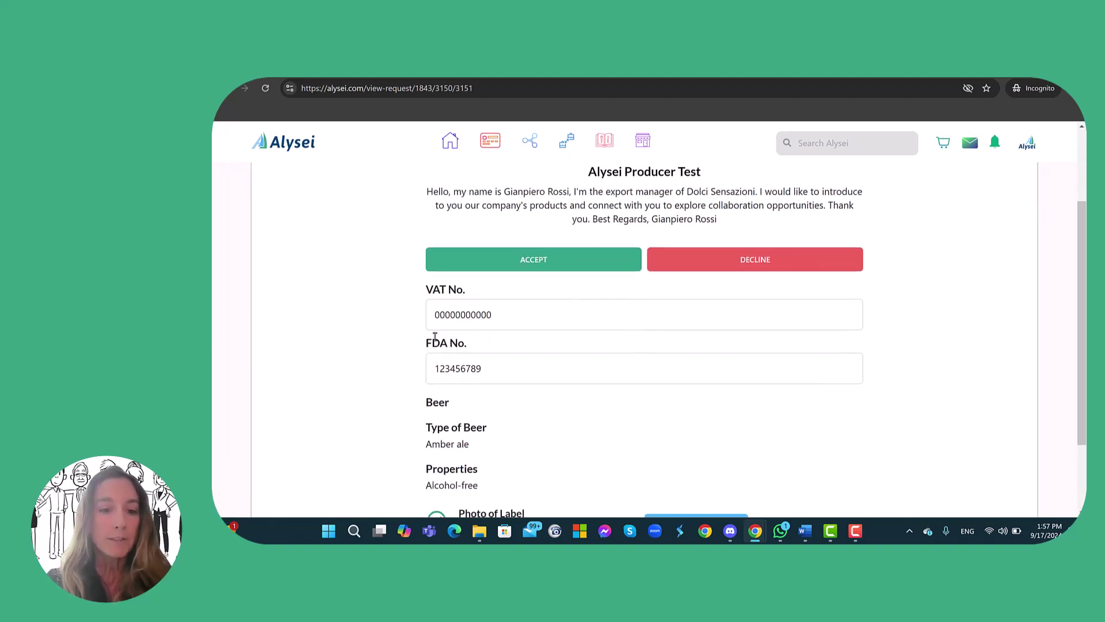
scroll(439, 338, down, 1)
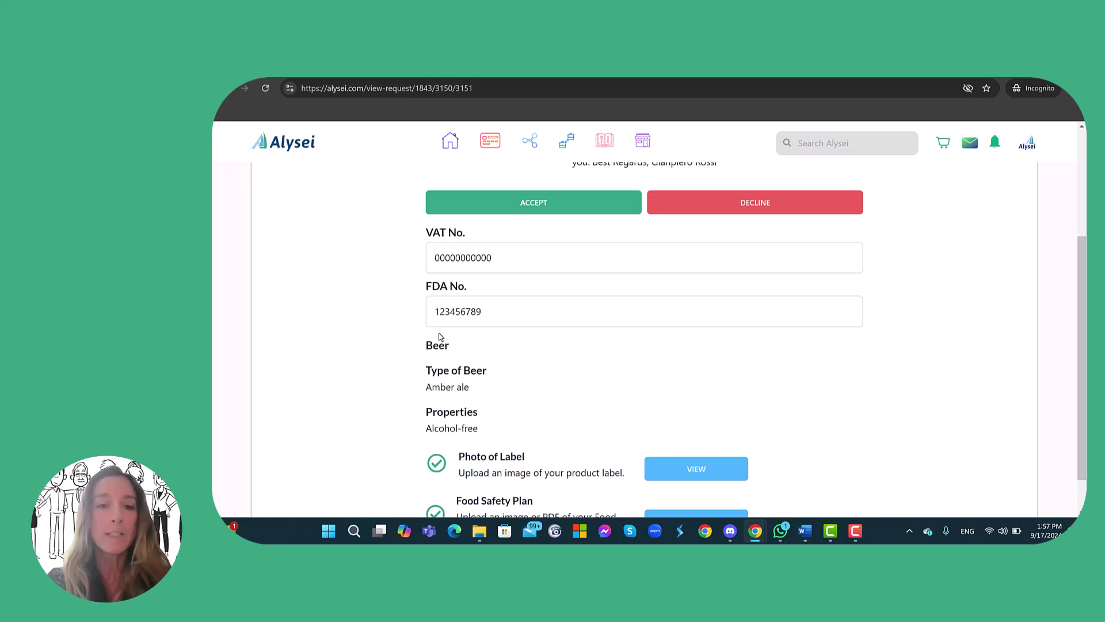
scroll(440, 337, down, 1)
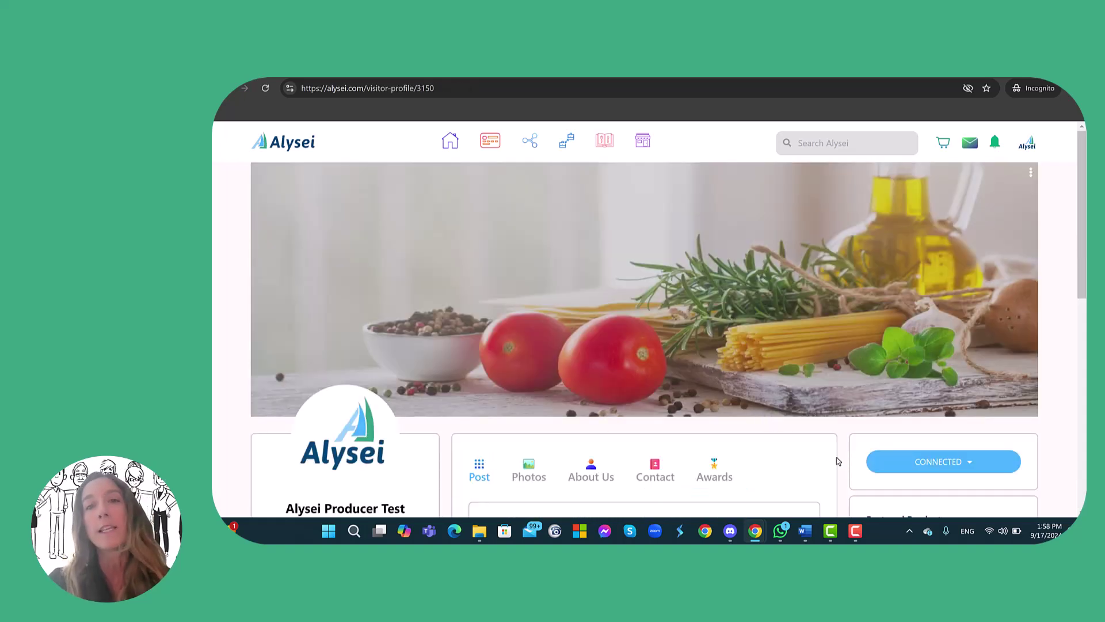